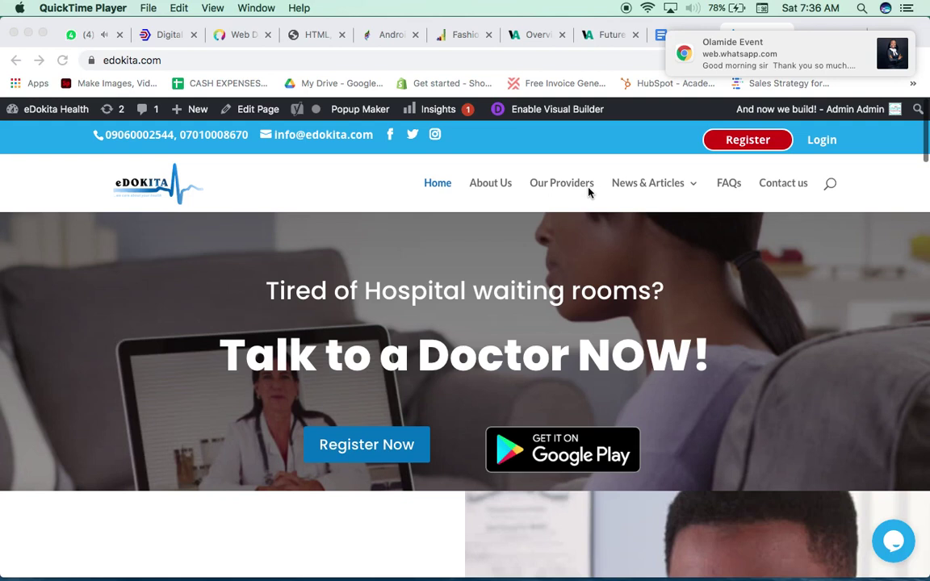
Dismiss the chat notification, bring Chrome forward, and choose Hospital under Register on edokita.com
{"action": "left_click", "coordinate": [891, 42]}
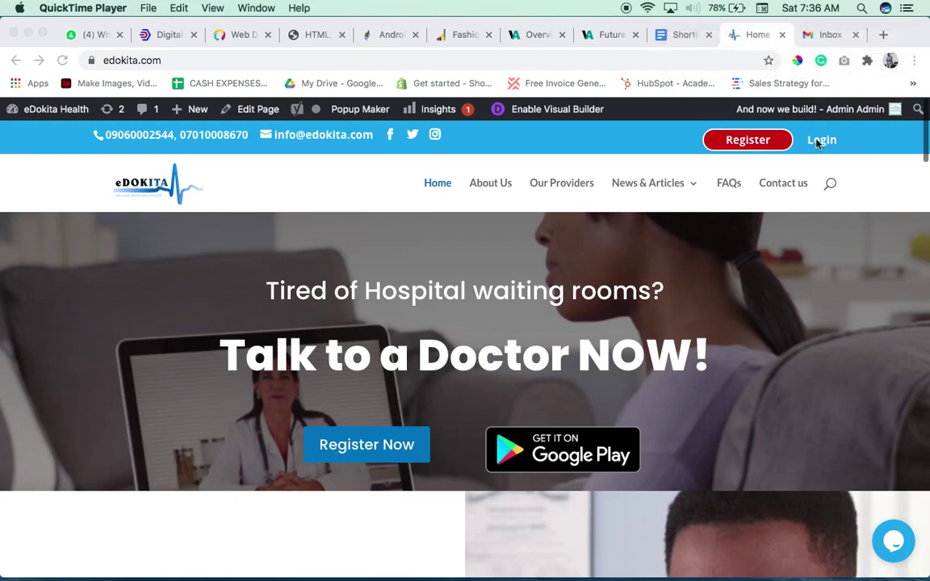
{"action": "left_click", "coordinate": [740, 143]}
{"action": "scroll", "coordinate": [622, 210], "scroll_direction": "down", "scroll_amount": 5}
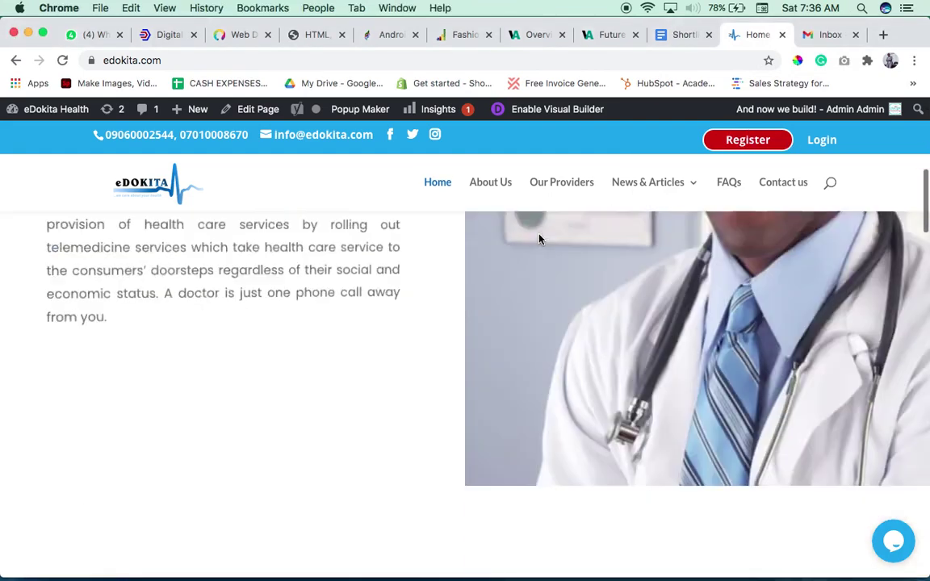
{"action": "scroll", "coordinate": [540, 237], "scroll_direction": "up", "scroll_amount": 6}
{"action": "mouse_move", "coordinate": [757, 144]}
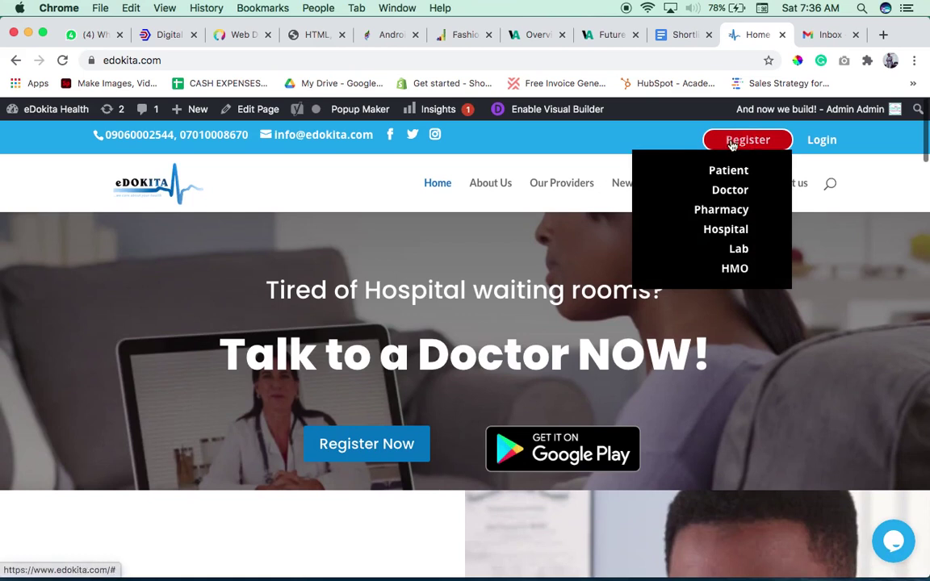
{"action": "left_click", "coordinate": [724, 230]}
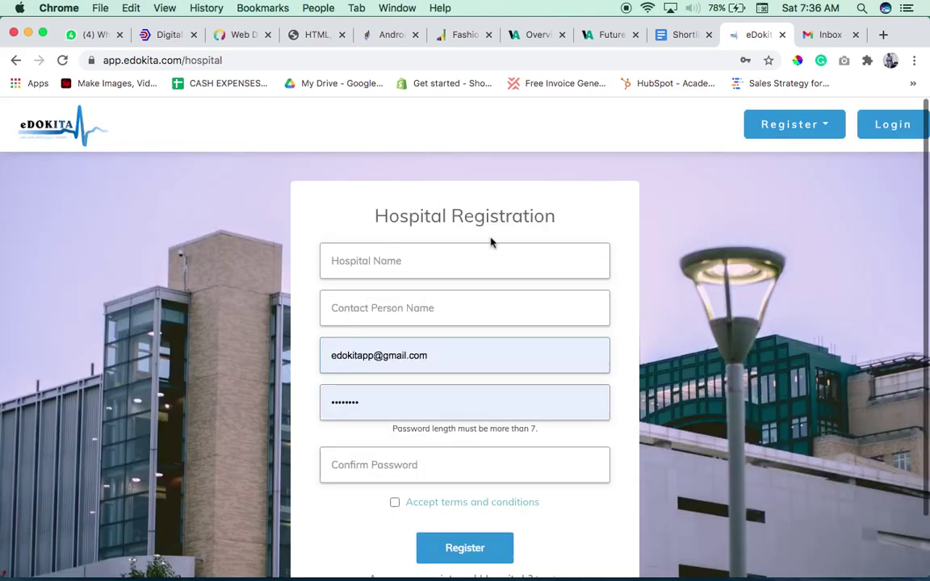
Review the Hospital Registration form and focus its hospital name field
{"action": "scroll", "coordinate": [491, 243], "scroll_direction": "down", "scroll_amount": 1}
{"action": "scroll", "coordinate": [491, 240], "scroll_direction": "up", "scroll_amount": 1}
{"action": "left_click", "coordinate": [491, 238]}
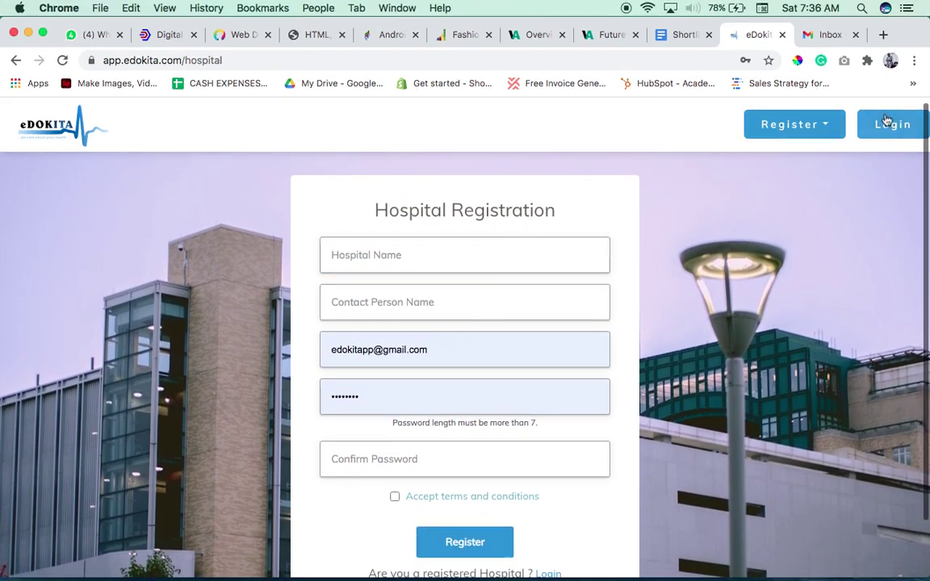
{"action": "scroll", "coordinate": [546, 442], "scroll_direction": "down", "scroll_amount": 2}
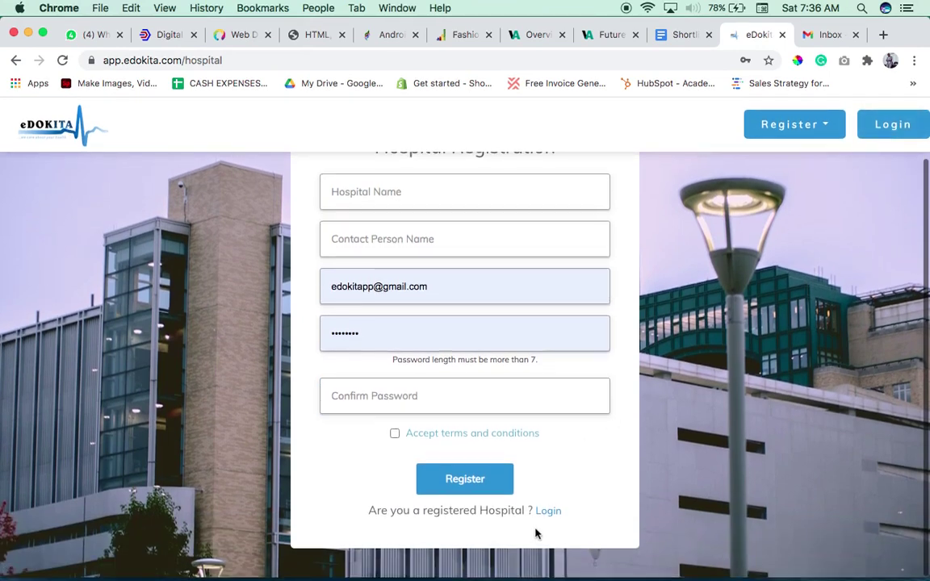
Go to the login page and clear the prefilled email address
{"action": "left_click", "coordinate": [548, 512]}
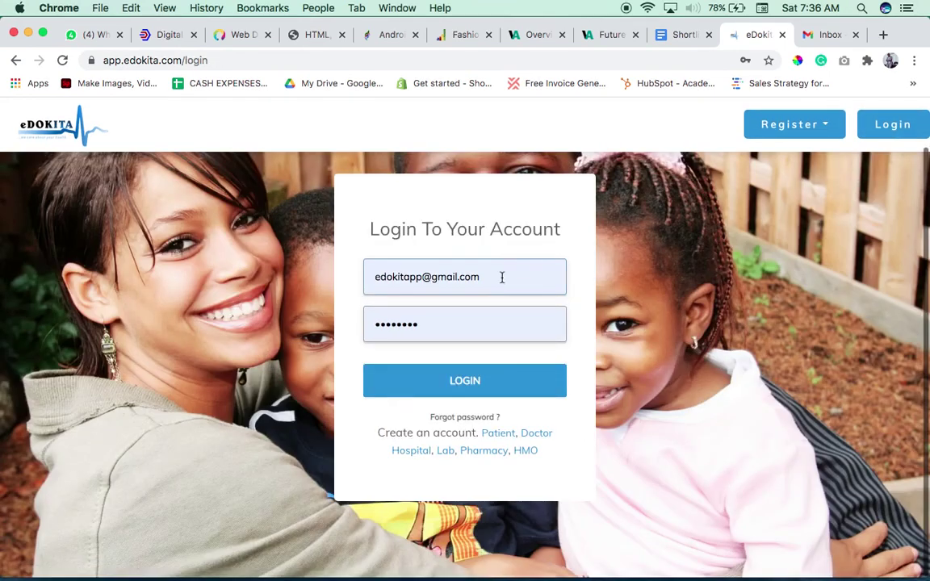
{"action": "left_click", "coordinate": [486, 276]}
{"action": "key", "text": "ctrl+a"}
{"action": "key", "text": "BackSpace"}
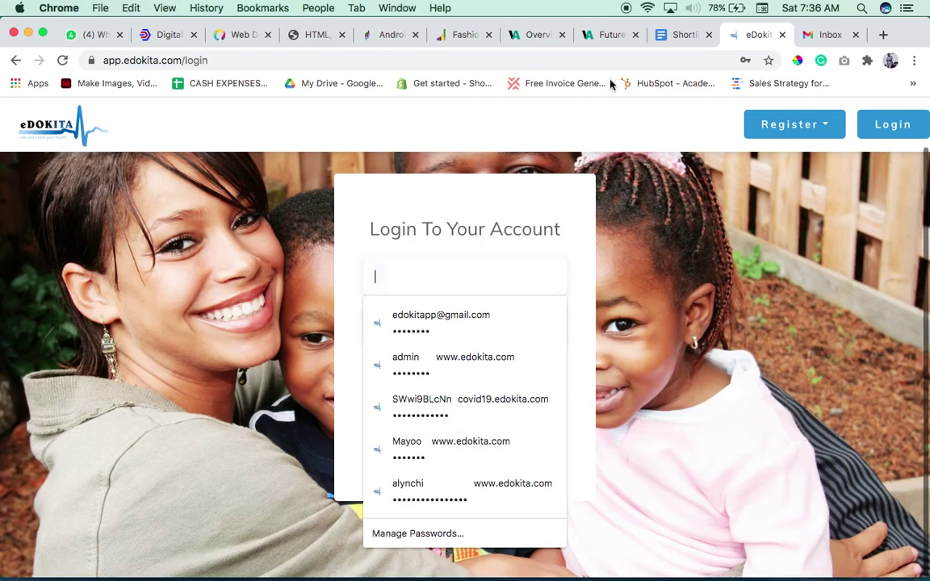
Copy the test hospital's e-mail from the Shortlisted Candidate document into the login email field
{"action": "left_click", "coordinate": [688, 34]}
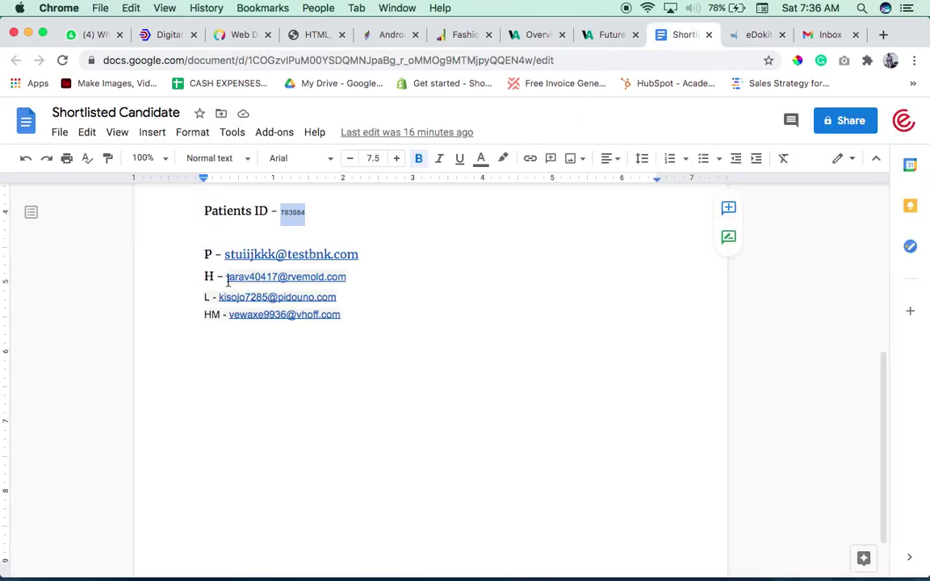
{"action": "left_click_drag", "start_coordinate": [227, 277], "coordinate": [346, 274]}
{"action": "key", "text": "super+c"}
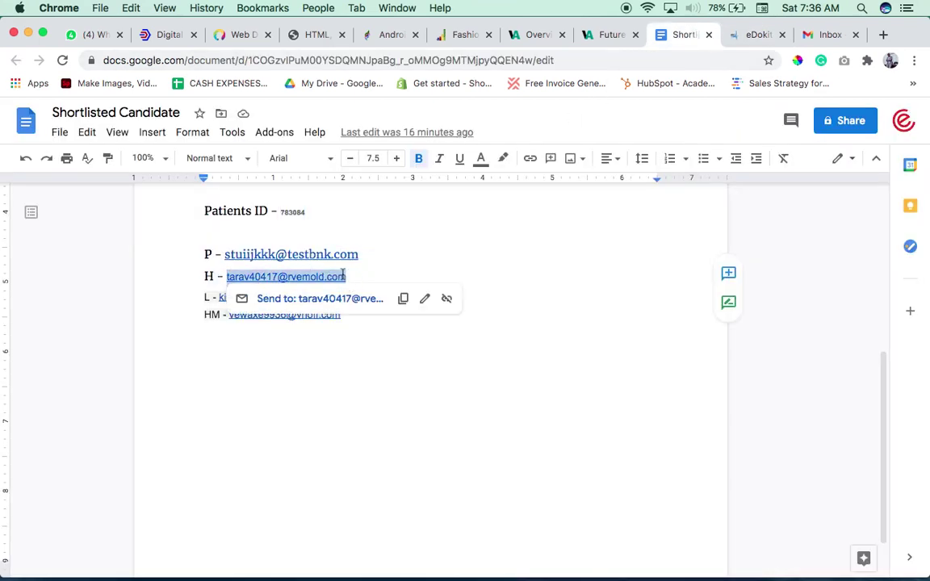
{"action": "left_click", "coordinate": [749, 36]}
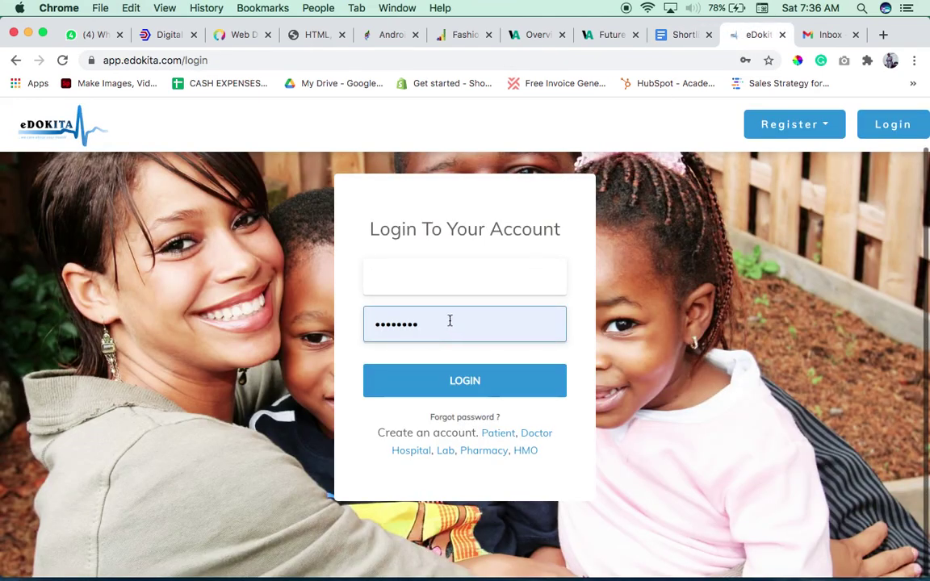
{"action": "left_click", "coordinate": [440, 277]}
{"action": "key", "text": "super+v"}
Replace the saved password with the account password and log in
{"action": "double_click", "coordinate": [428, 327]}
{"action": "key", "text": "BackSpace"}
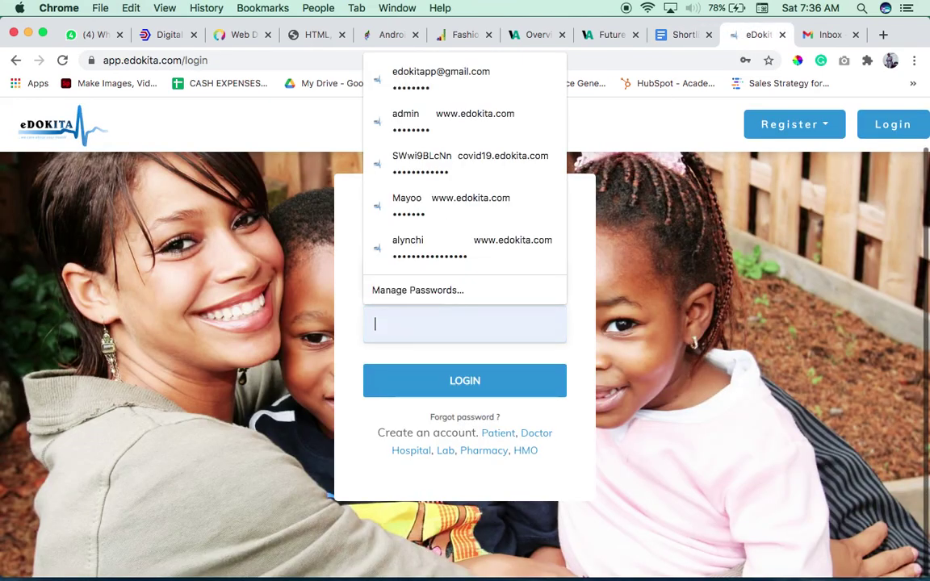
{"action": "type", "text": "••••••••"}
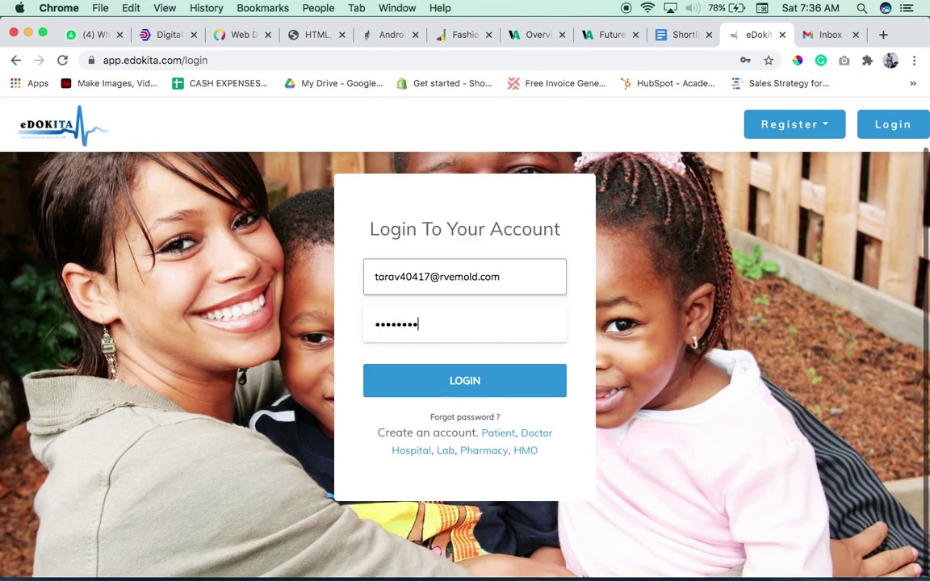
{"action": "left_click", "coordinate": [465, 380]}
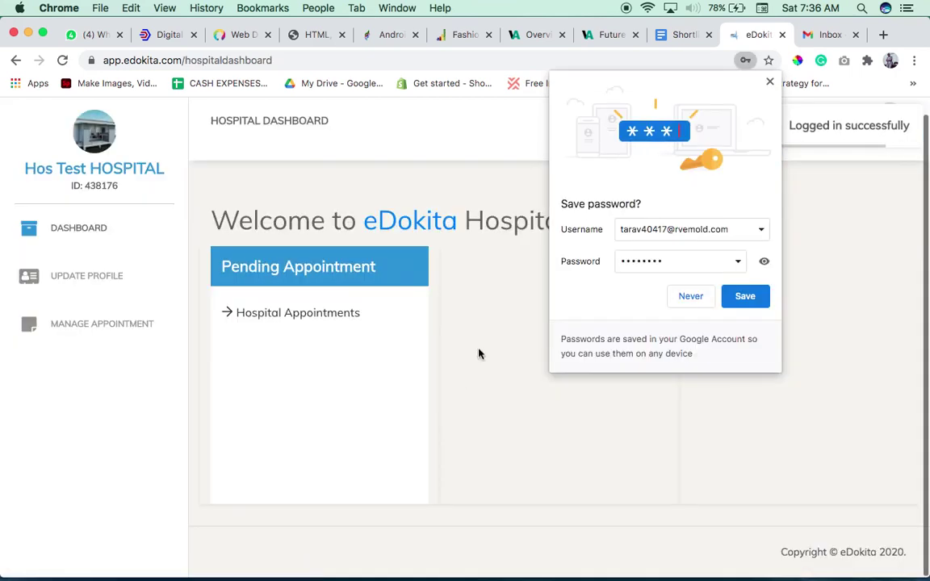
{"action": "left_click", "coordinate": [770, 83]}
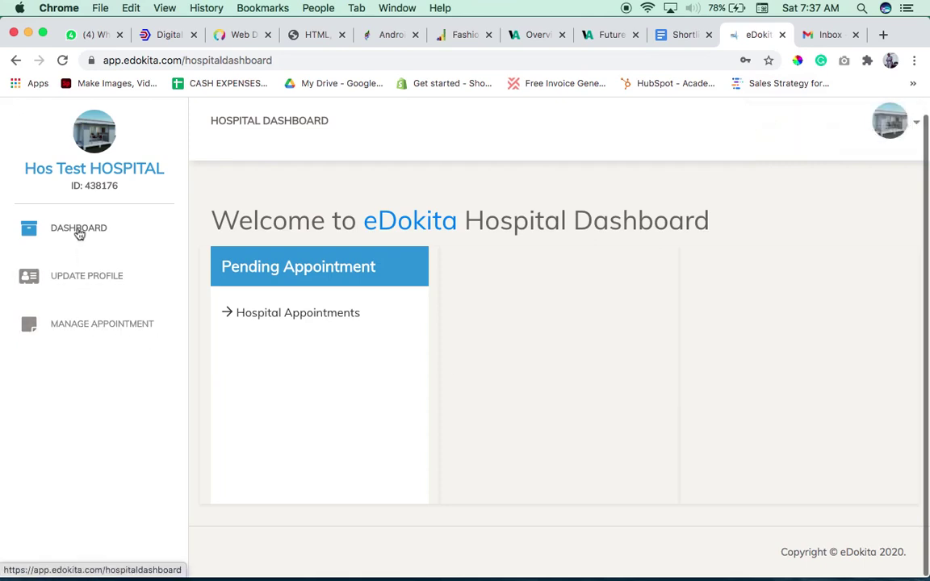
{"action": "left_click", "coordinate": [84, 279]}
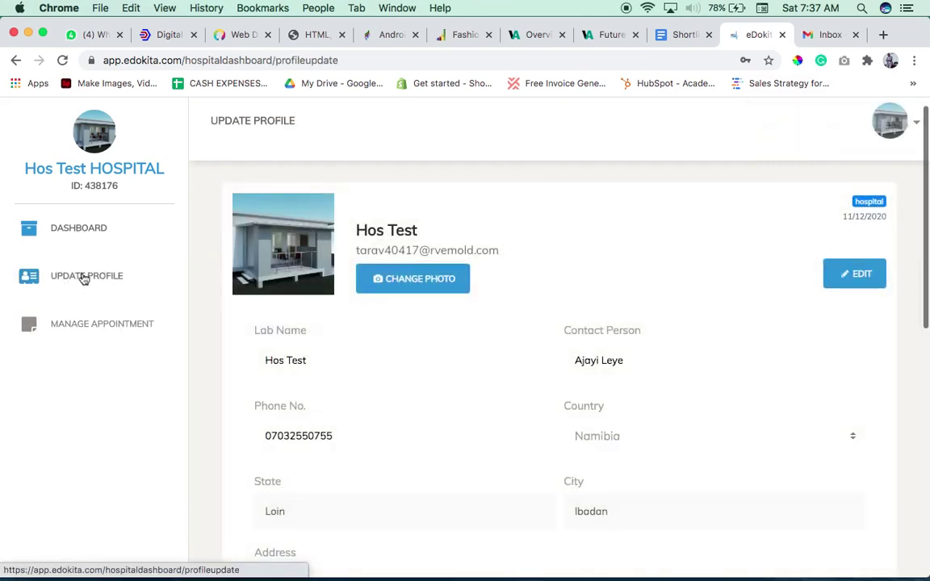
{"action": "scroll", "coordinate": [343, 390], "scroll_direction": "down", "scroll_amount": 3}
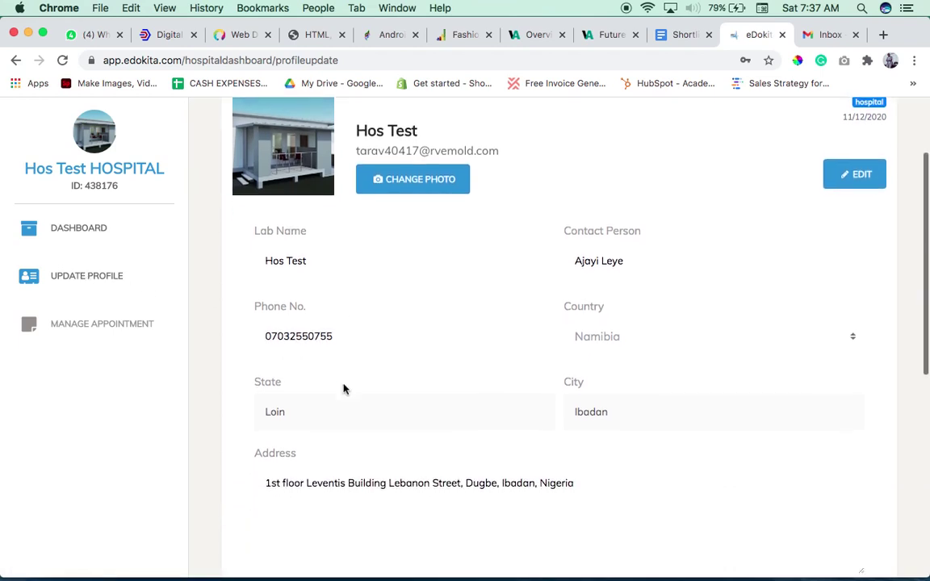
{"action": "scroll", "coordinate": [343, 390], "scroll_direction": "down", "scroll_amount": 3}
{"action": "scroll", "coordinate": [345, 388], "scroll_direction": "up", "scroll_amount": 5}
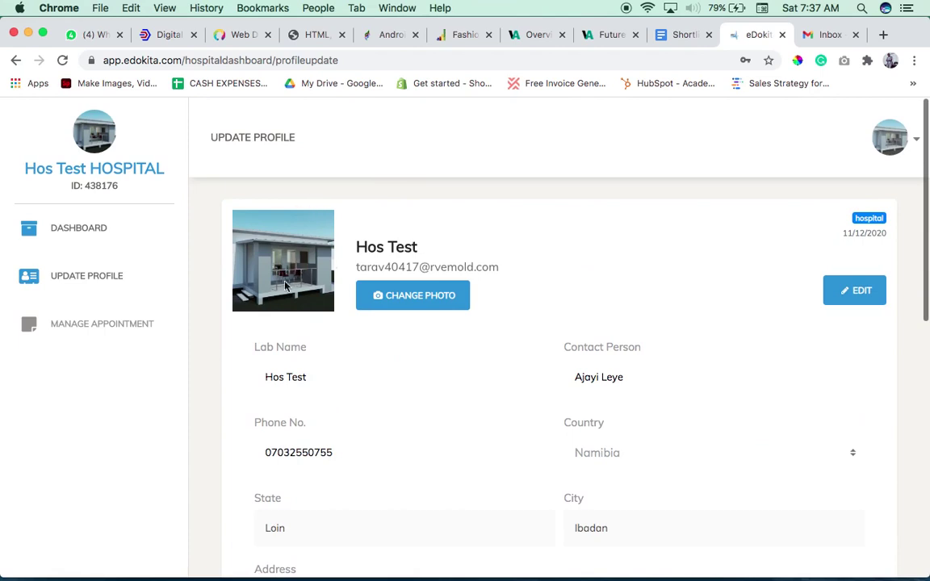
{"action": "left_click", "coordinate": [407, 301]}
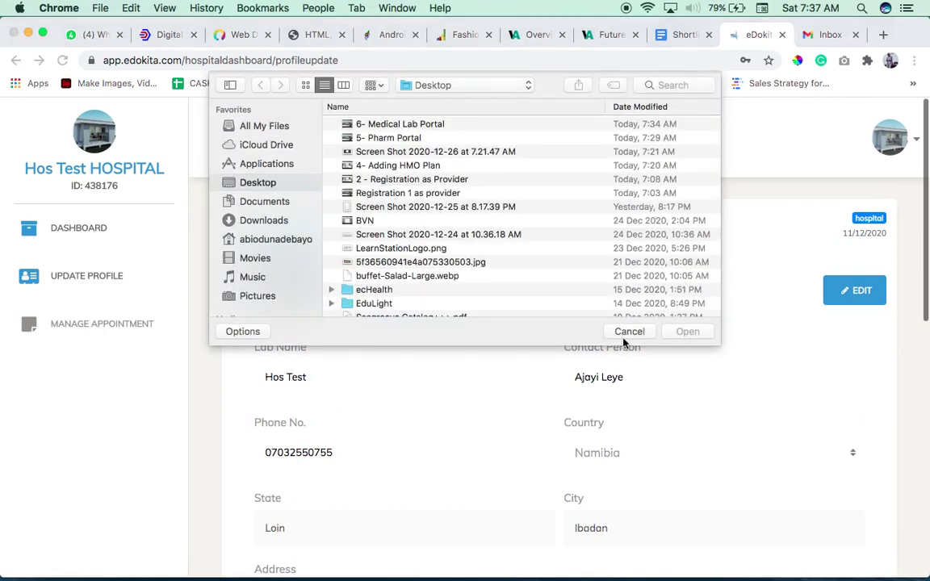
{"action": "left_click", "coordinate": [623, 337]}
{"action": "scroll", "coordinate": [623, 345], "scroll_direction": "down", "scroll_amount": 3}
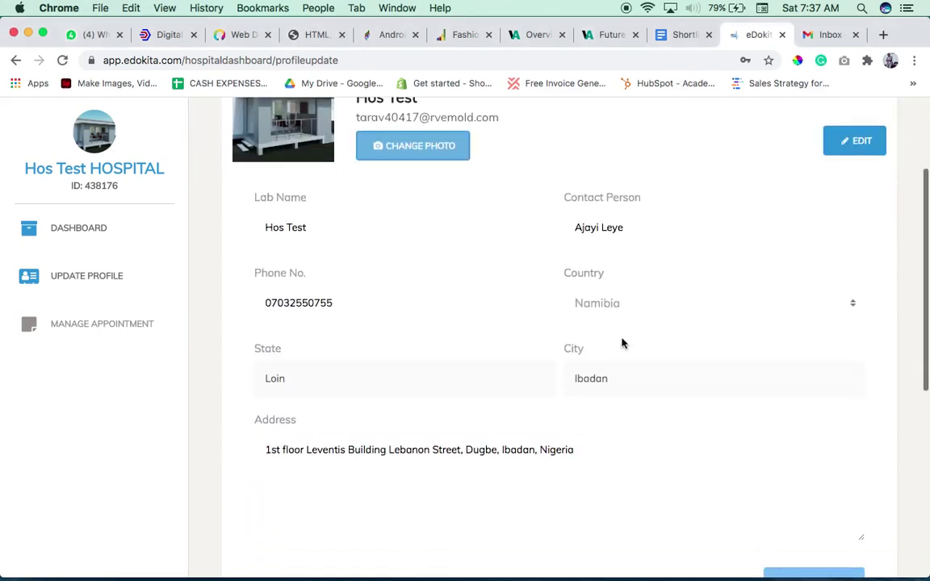
{"action": "left_click", "coordinate": [858, 148]}
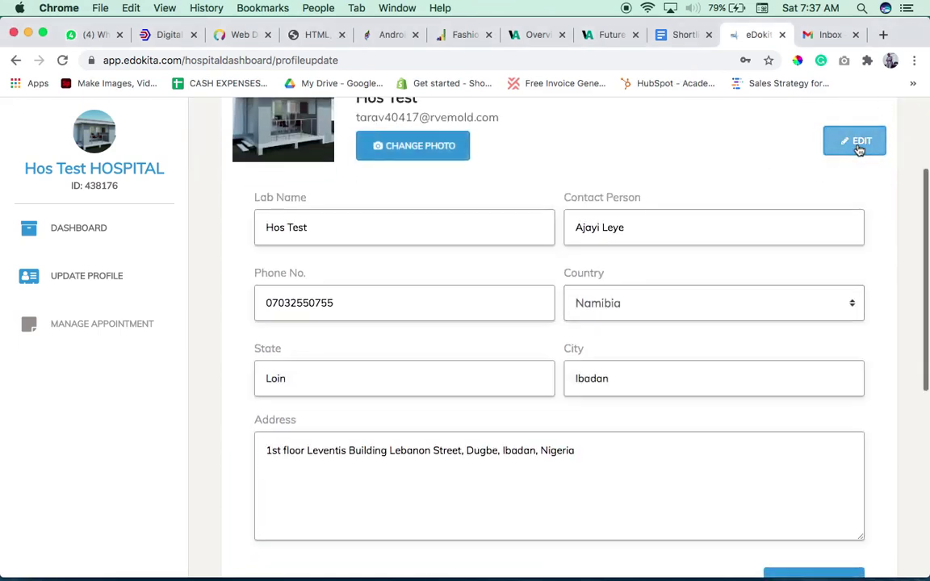
{"action": "left_click", "coordinate": [848, 145]}
{"action": "scroll", "coordinate": [847, 149], "scroll_direction": "down", "scroll_amount": 5}
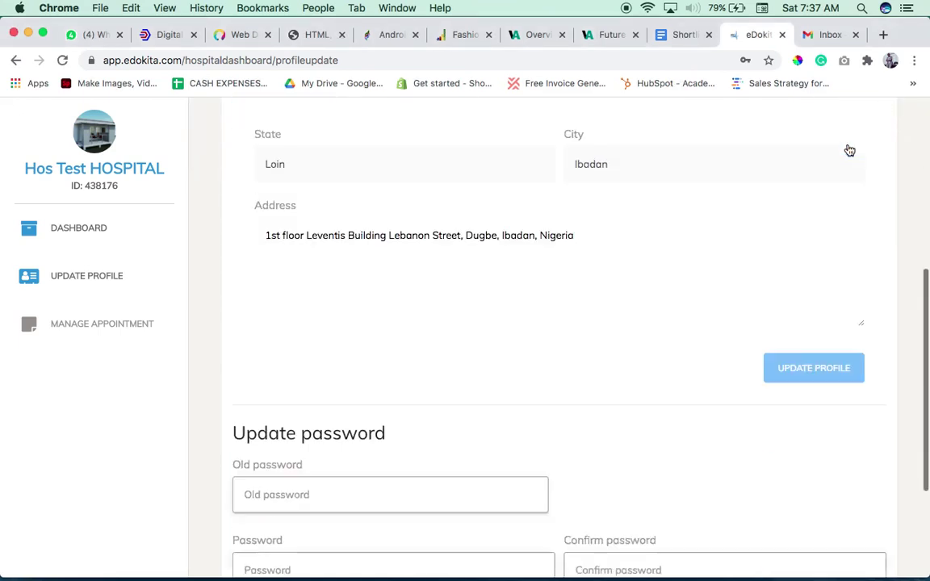
{"action": "left_click", "coordinate": [424, 345]}
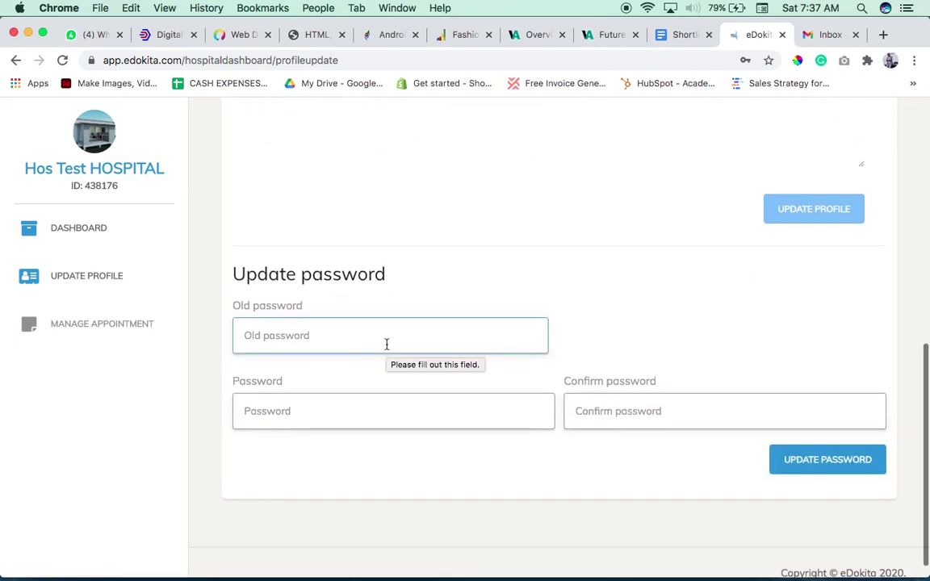
{"action": "scroll", "coordinate": [387, 344], "scroll_direction": "up", "scroll_amount": 10}
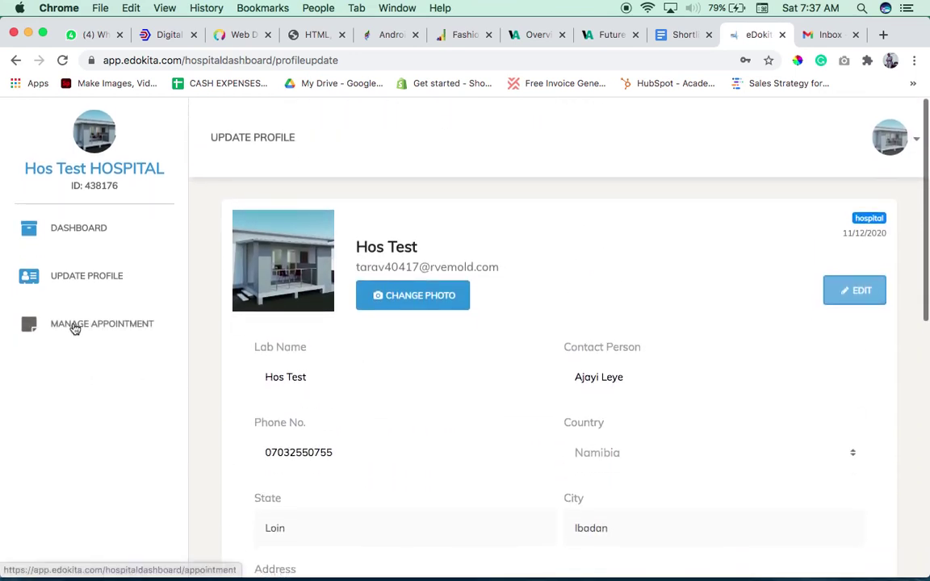
{"action": "left_click", "coordinate": [72, 326]}
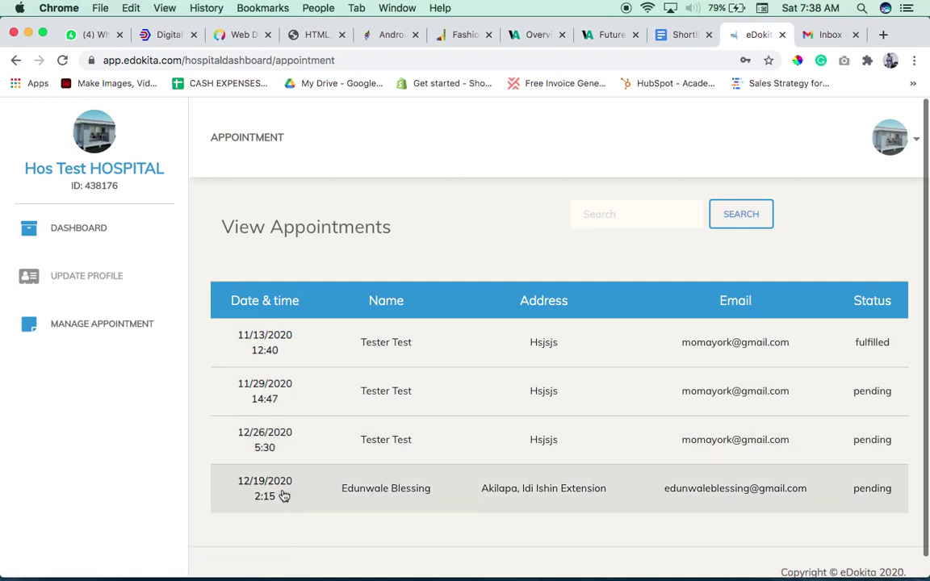
Open the 12/19/2020 appointment's patient details, close them, then reopen them
{"action": "left_click", "coordinate": [633, 498]}
{"action": "left_click", "coordinate": [629, 252]}
{"action": "left_click", "coordinate": [574, 494]}
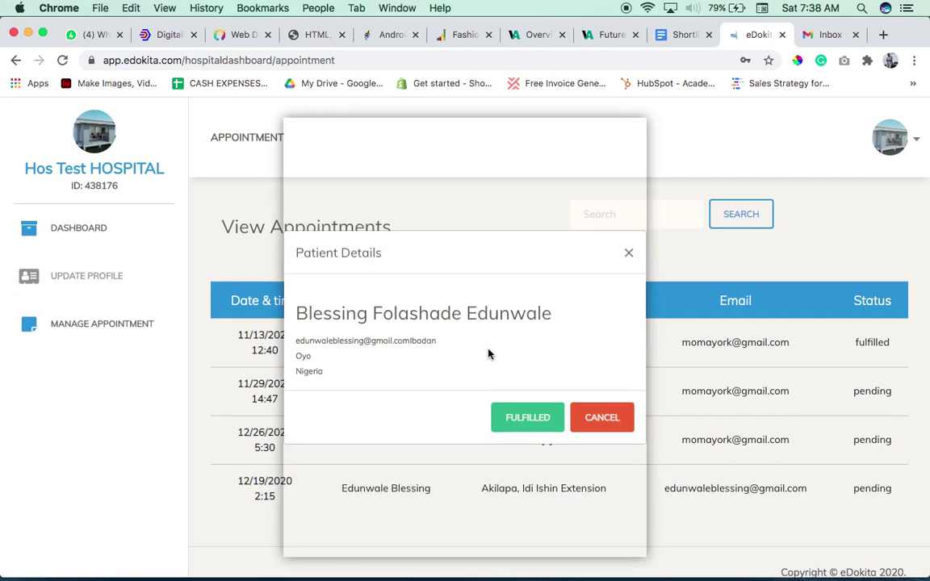
Mark the 12/19/2020 appointment fulfilled and open the 12/26/2020 appointment's details
{"action": "left_click", "coordinate": [521, 424]}
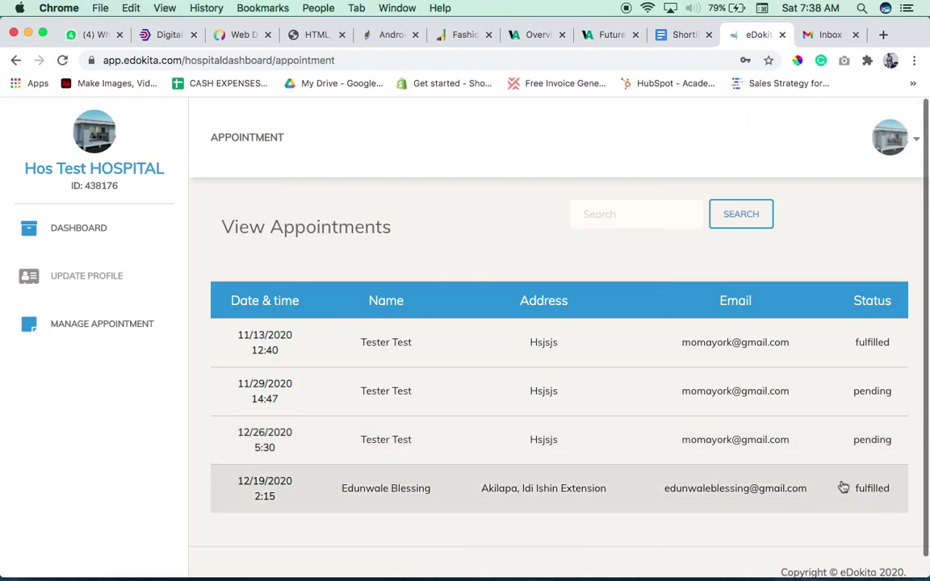
{"action": "left_click", "coordinate": [717, 453]}
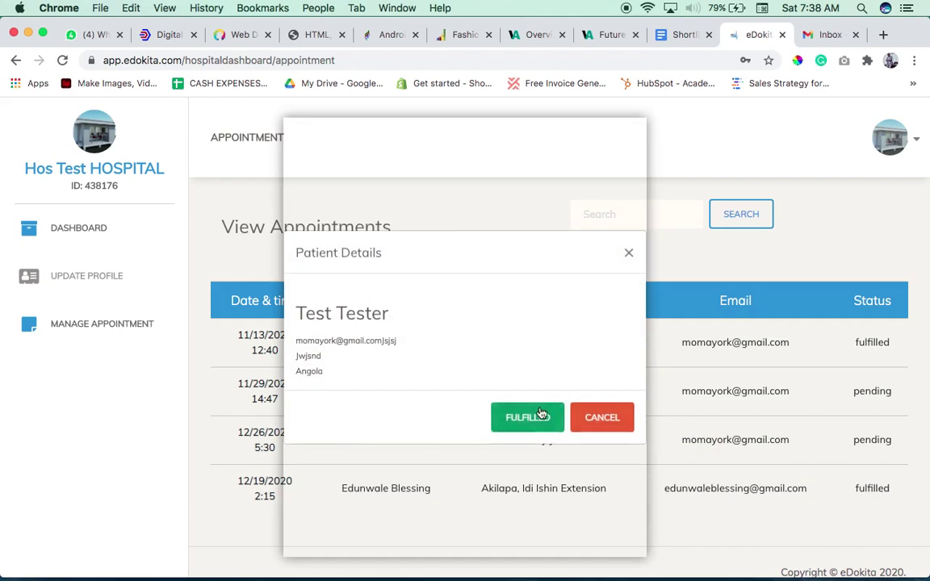
Mark the 12/26/2020 appointment fulfilled and cancel the 11/29/2020 appointment
{"action": "left_click", "coordinate": [526, 417]}
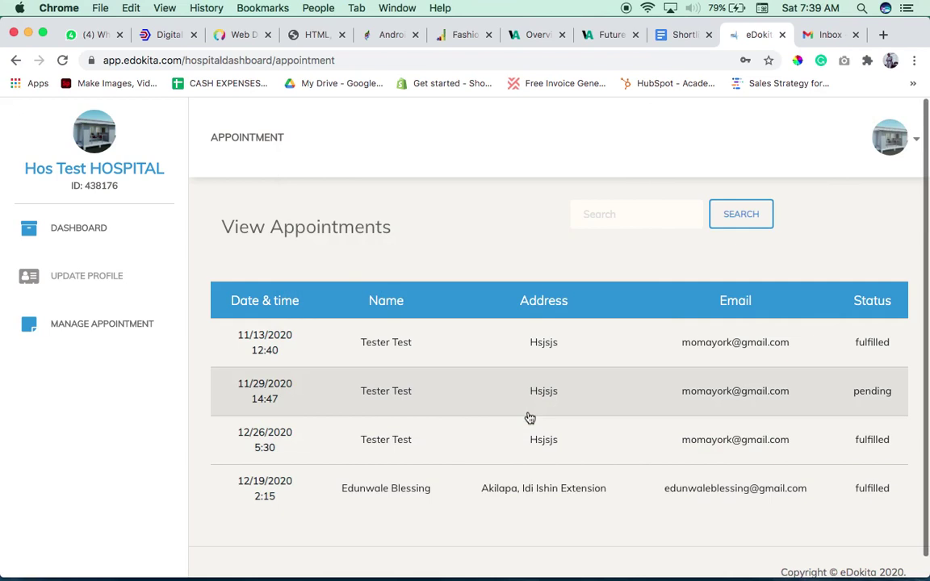
{"action": "left_click", "coordinate": [490, 399]}
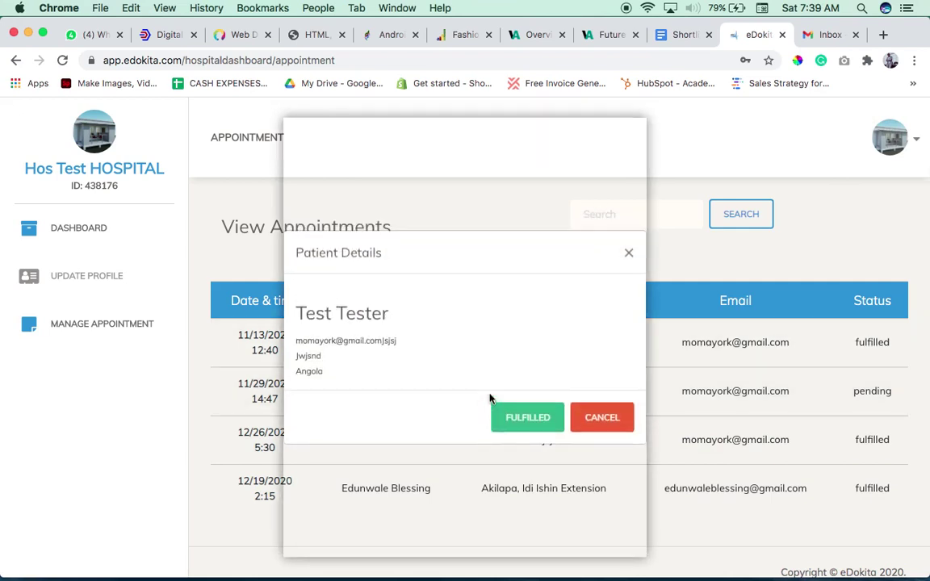
{"action": "left_click", "coordinate": [604, 420]}
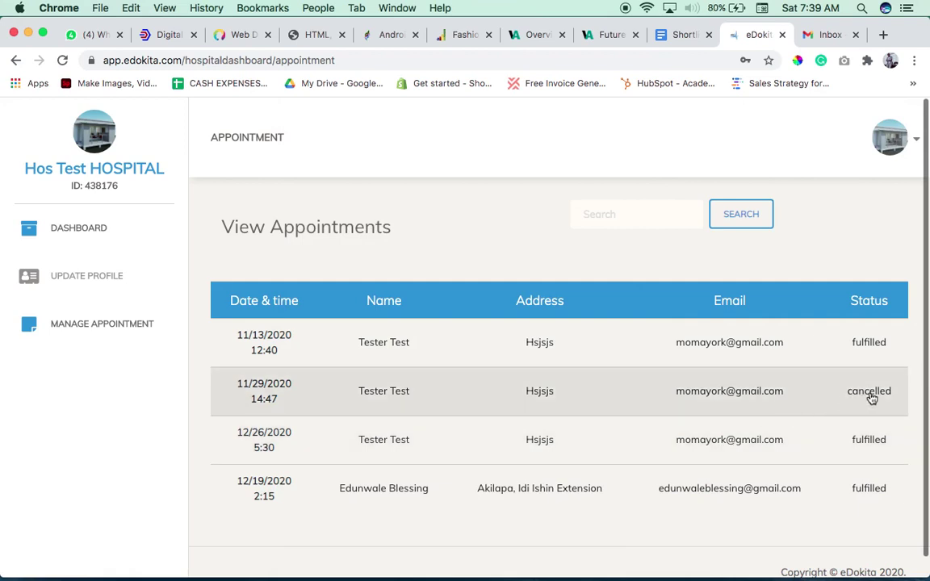
Check the updated appointments list and bring up the account options menu
{"action": "scroll", "coordinate": [642, 444], "scroll_direction": "down", "scroll_amount": 1}
{"action": "scroll", "coordinate": [640, 444], "scroll_direction": "up", "scroll_amount": 1}
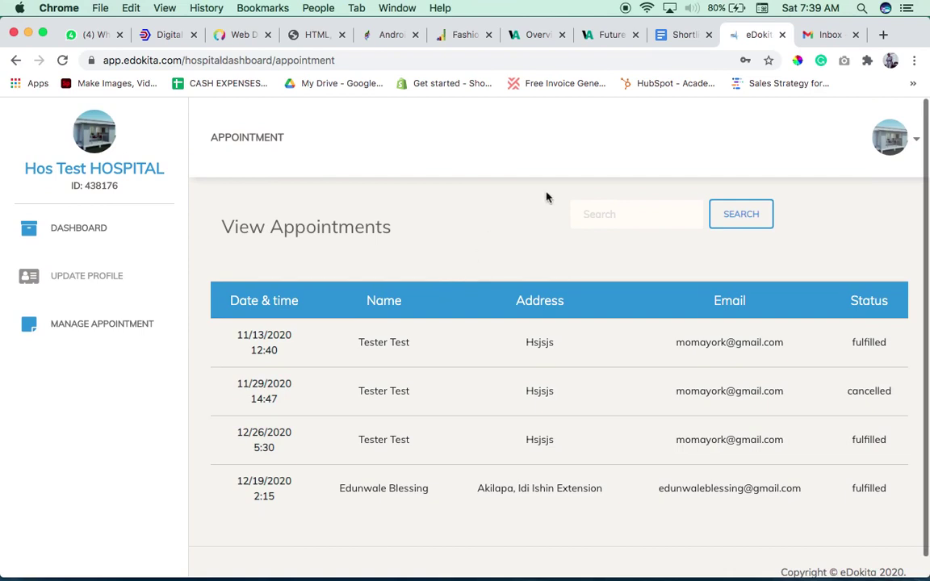
{"action": "left_click", "coordinate": [876, 149]}
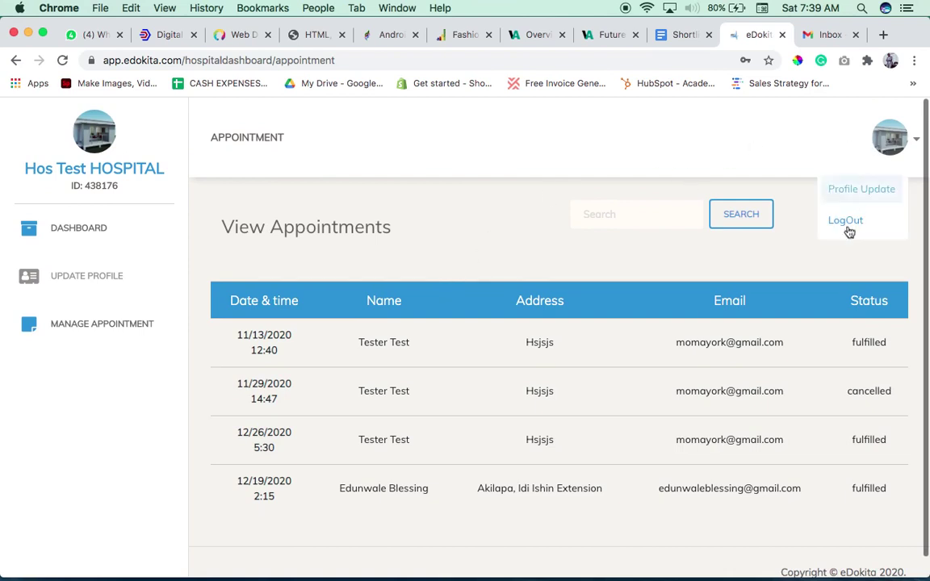